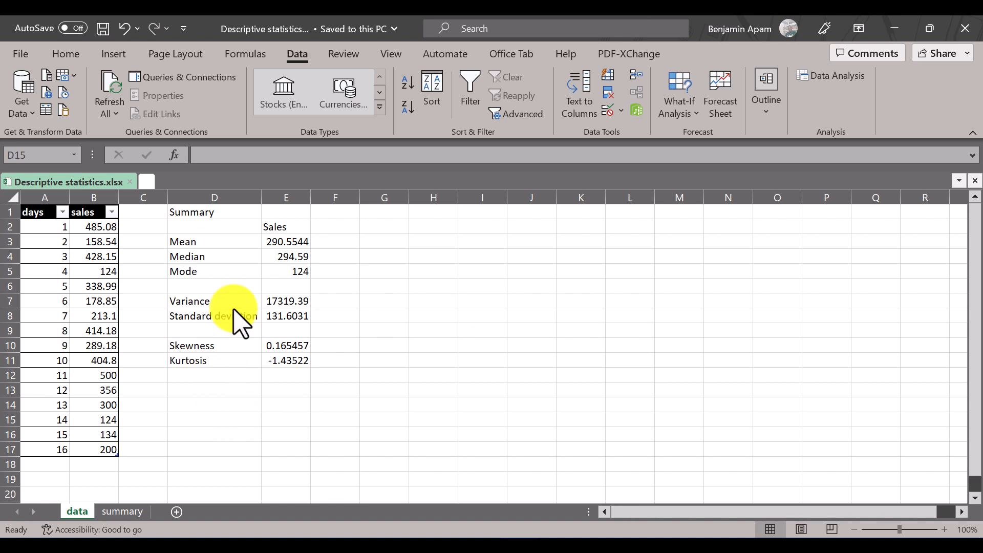
# Step: Inspect the mean and median formulas in the sales summary
pyautogui.click(277, 236)
pyautogui.click(296, 259)
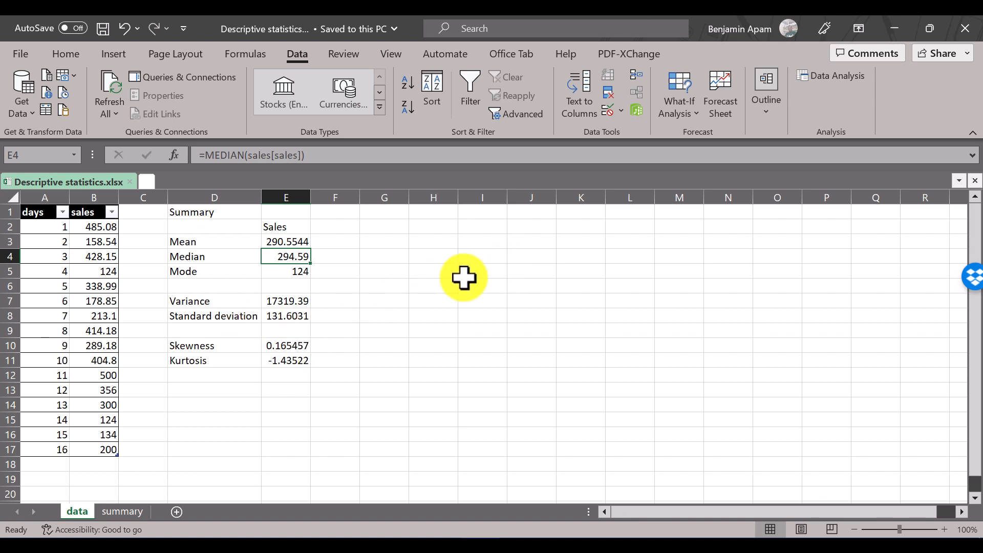
pyautogui.click(296, 57)
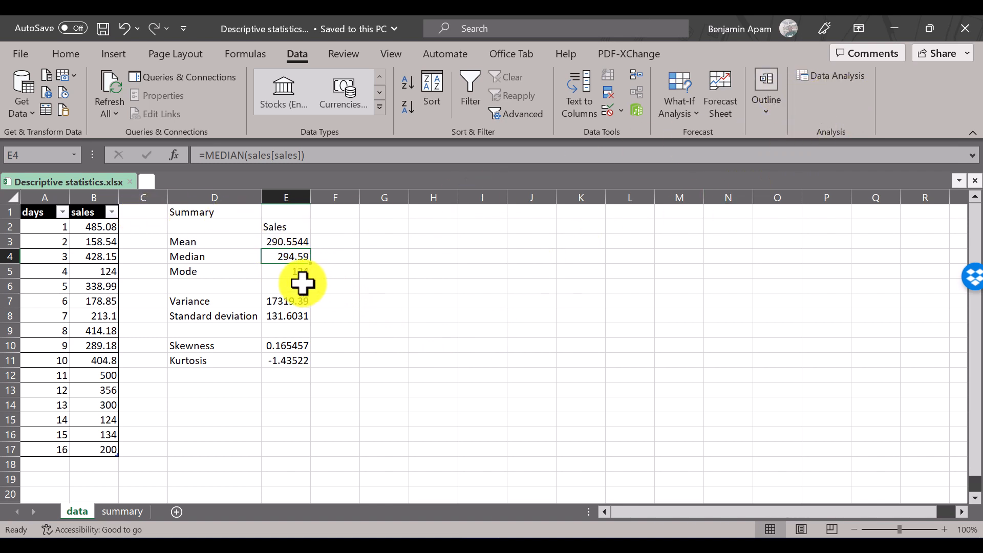
# Step: Open the Add-ins page of the program options
pyautogui.click(20, 54)
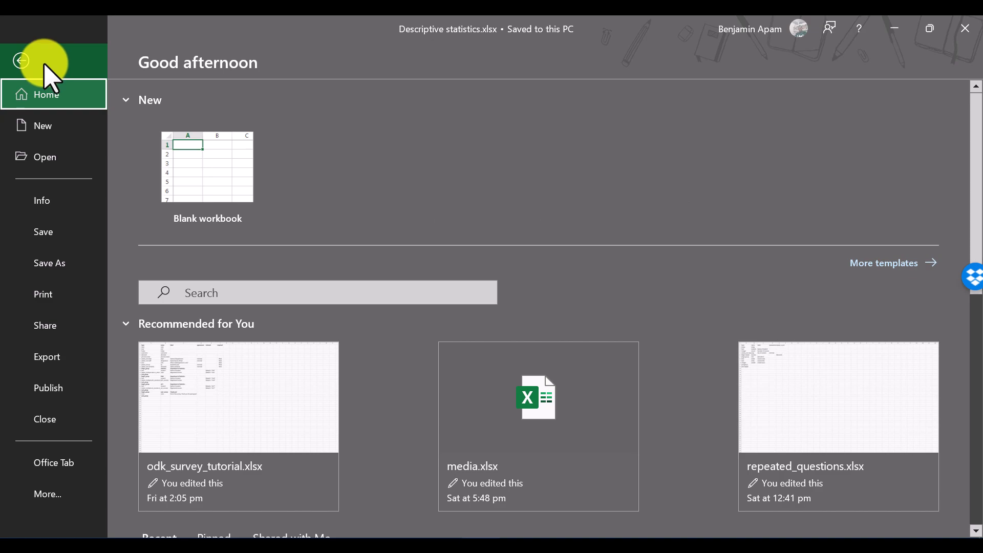
pyautogui.click(45, 66)
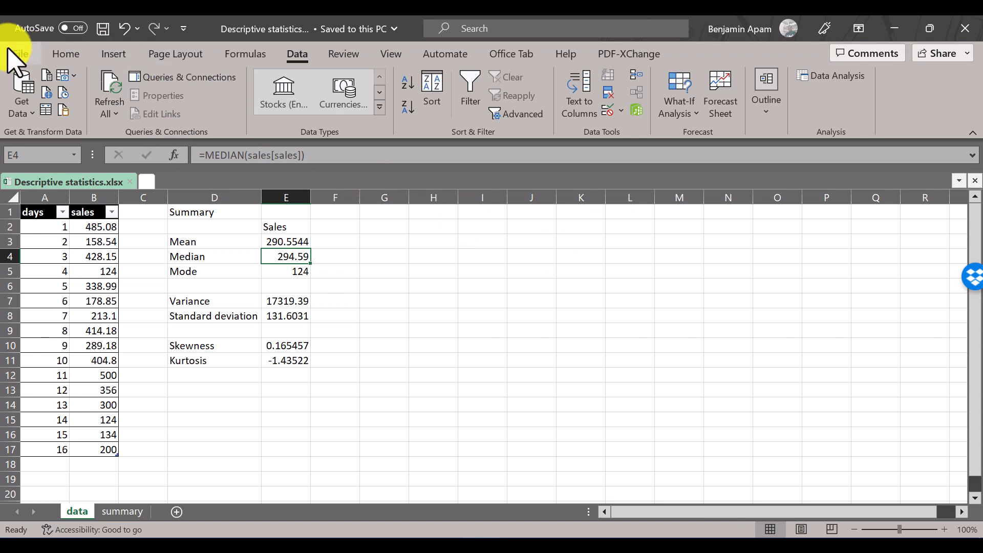
pyautogui.click(21, 54)
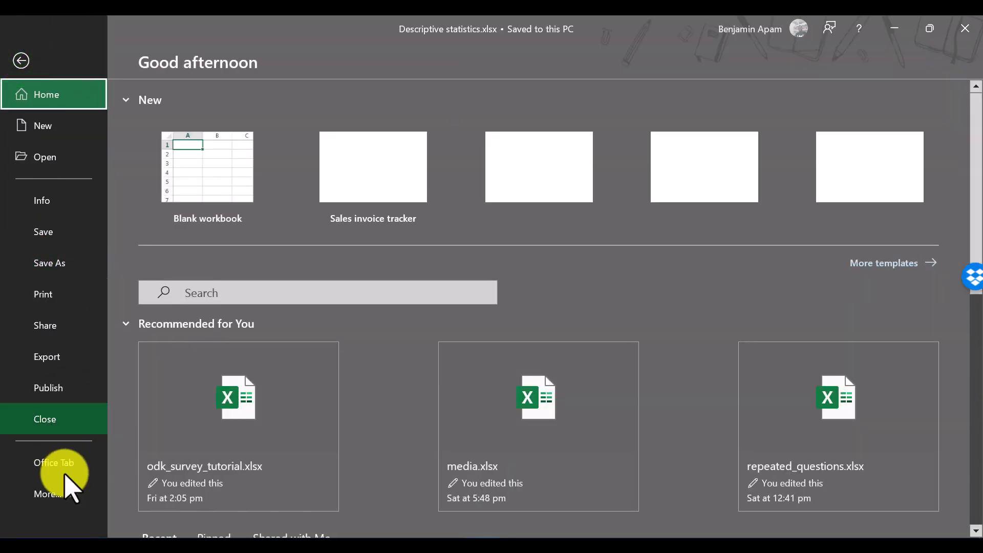
pyautogui.click(60, 501)
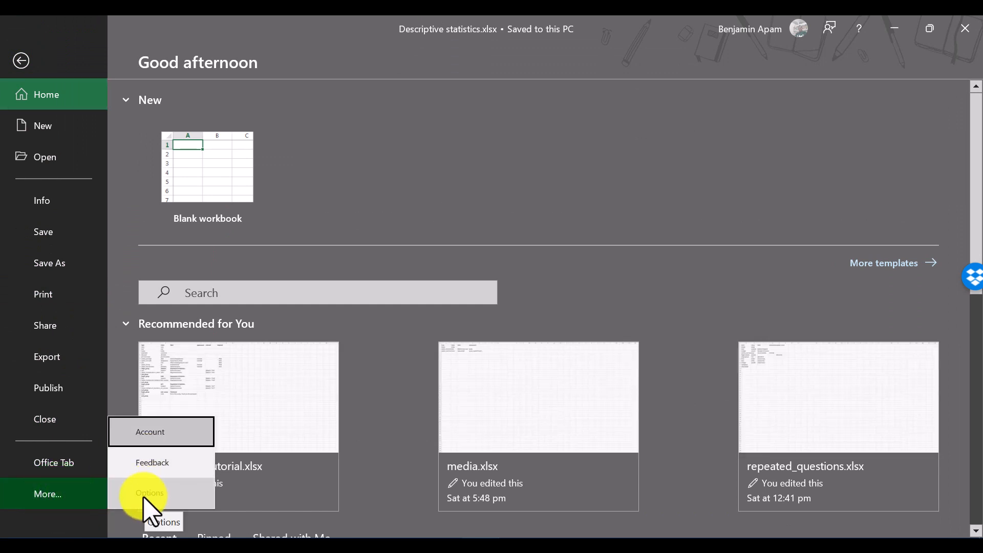
pyautogui.click(146, 503)
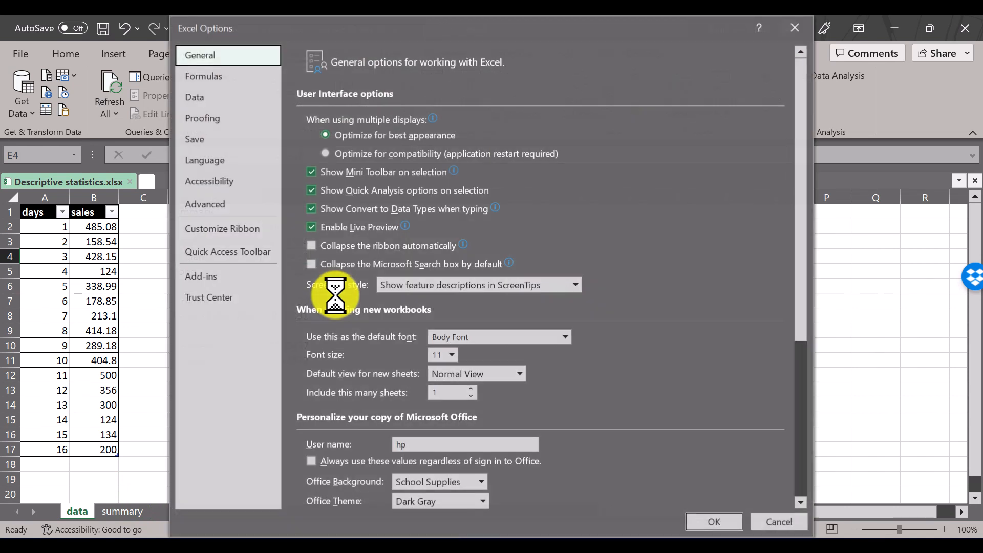
pyautogui.click(209, 282)
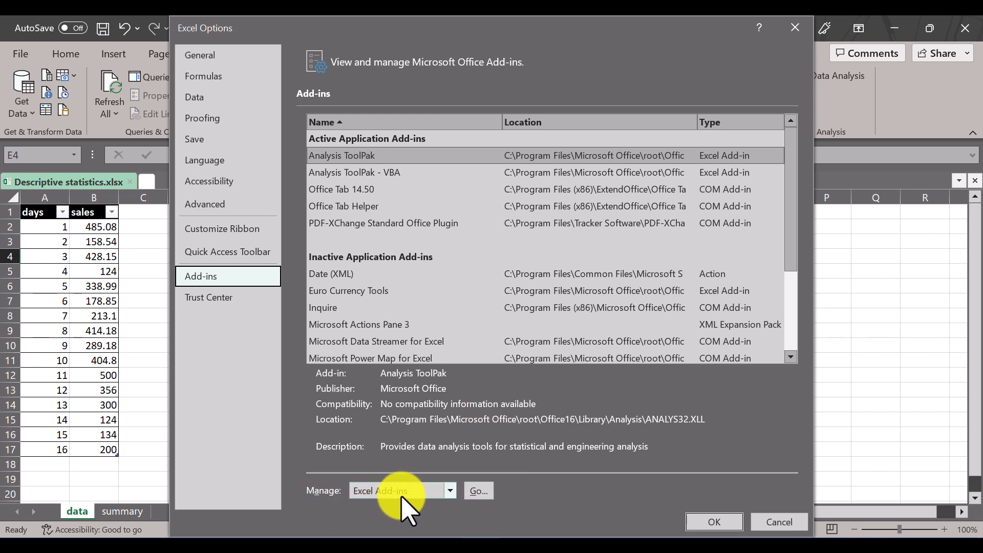
# Step: Manage the Excel Add-ins and accept the list with Analysis ToolPak and Analysis ToolPak - VBA enabled
pyautogui.click(416, 492)
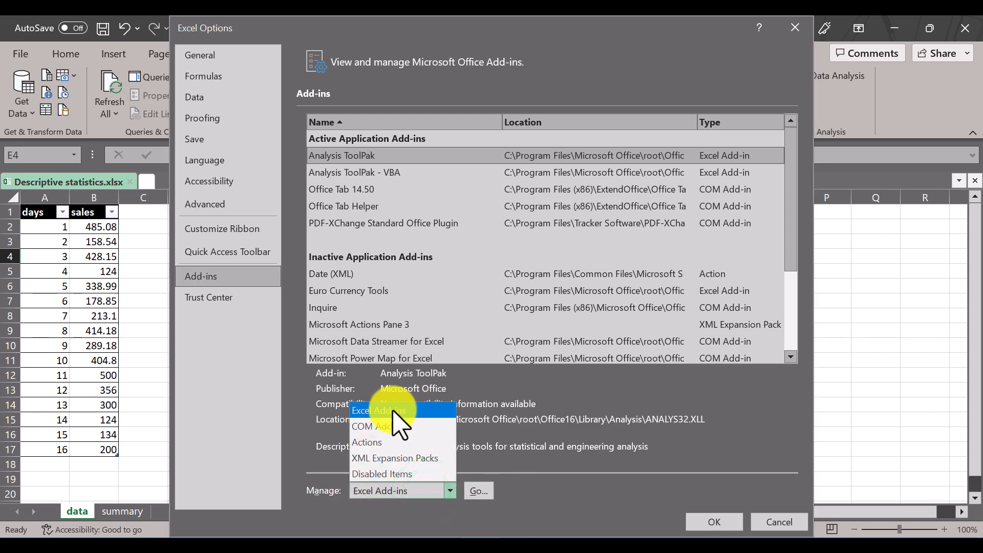
pyautogui.click(393, 410)
pyautogui.click(478, 491)
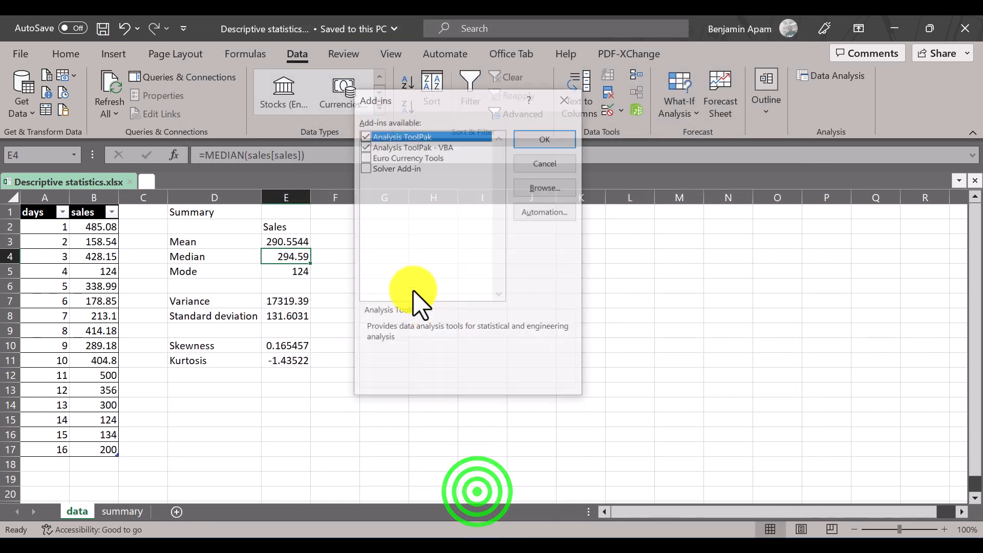
pyautogui.click(365, 146)
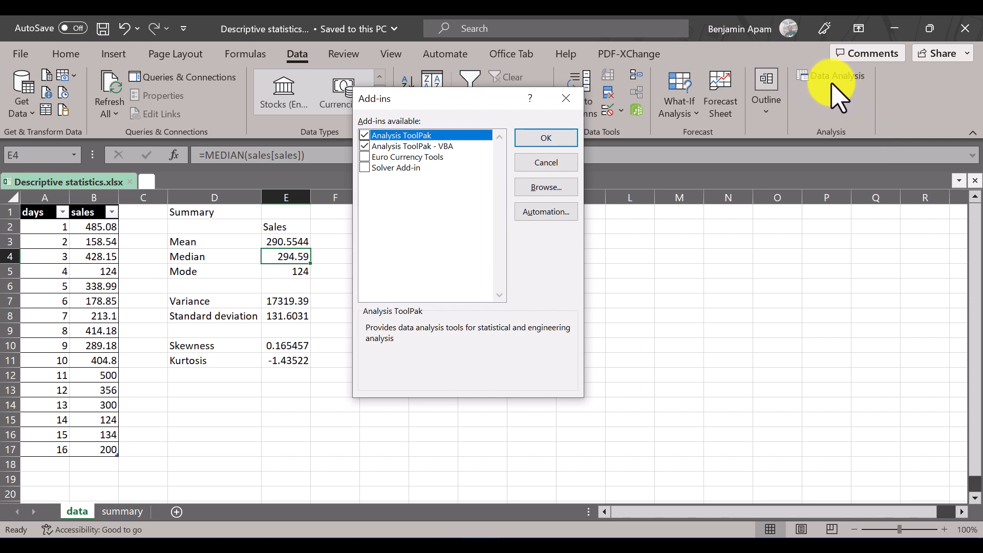
pyautogui.click(545, 138)
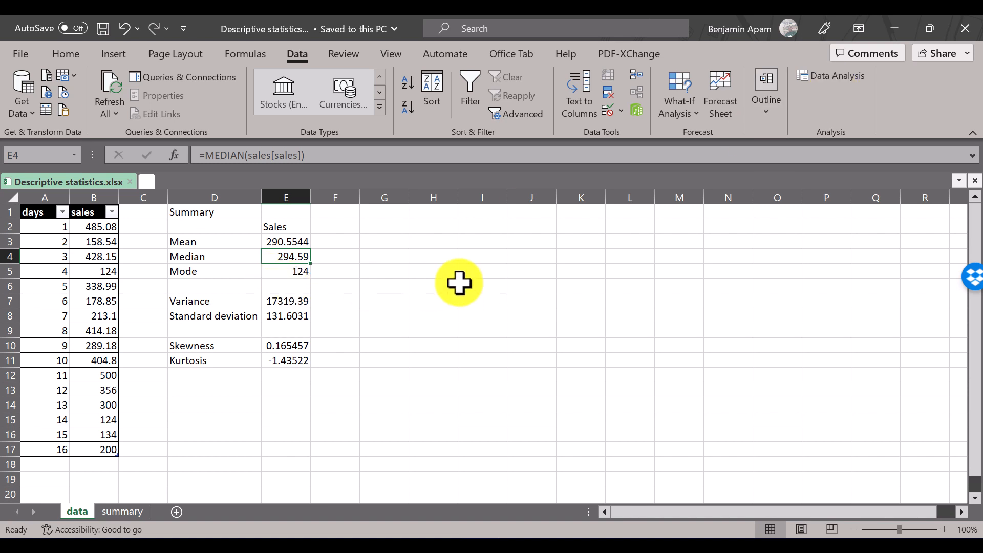
# Step: Clear the existing summary table from columns D and E of the data sheet
pyautogui.moveTo(197, 203); pyautogui.dragTo(303, 203)
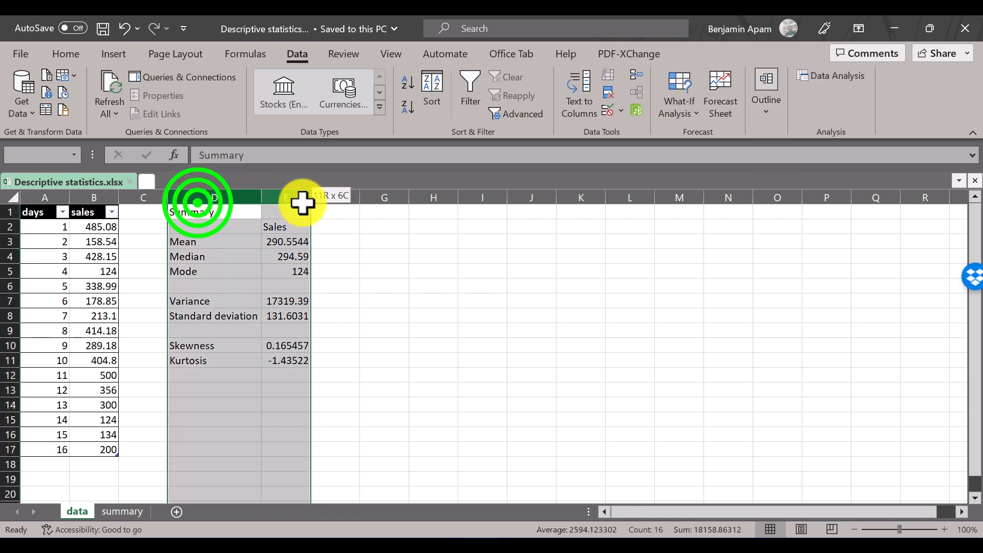
pyautogui.press('Delete')
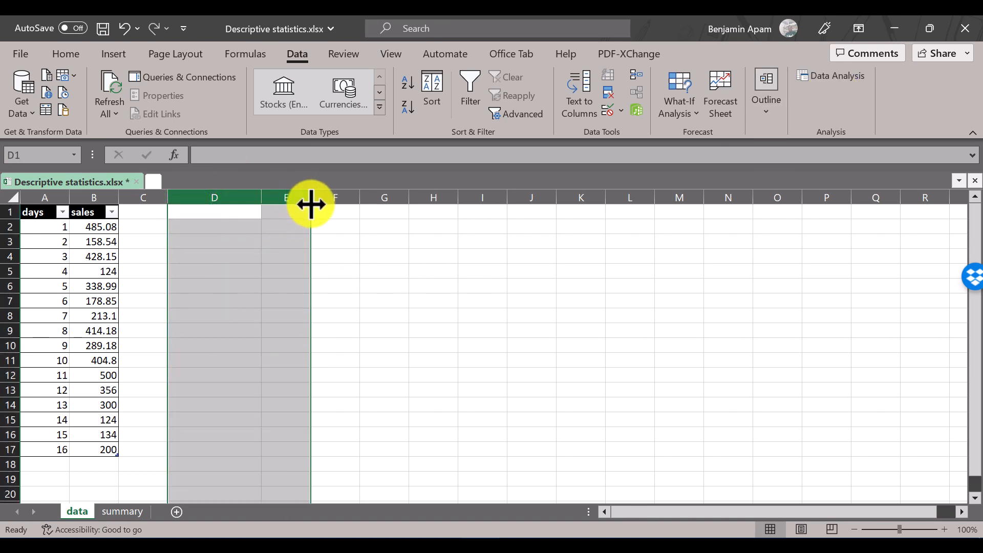
pyautogui.click(299, 242)
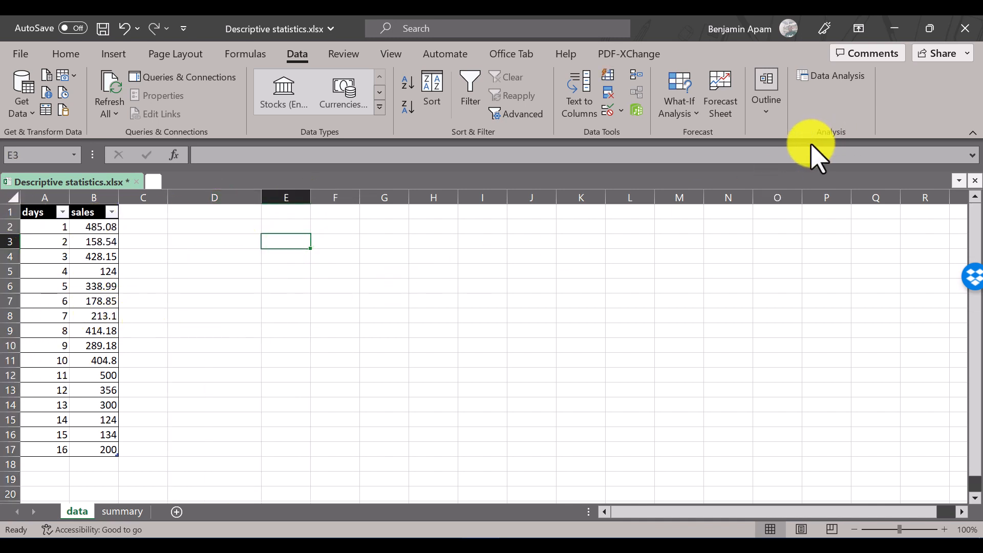
# Step: Start the Descriptive Statistics tool from the Data Analysis tools
pyautogui.click(833, 78)
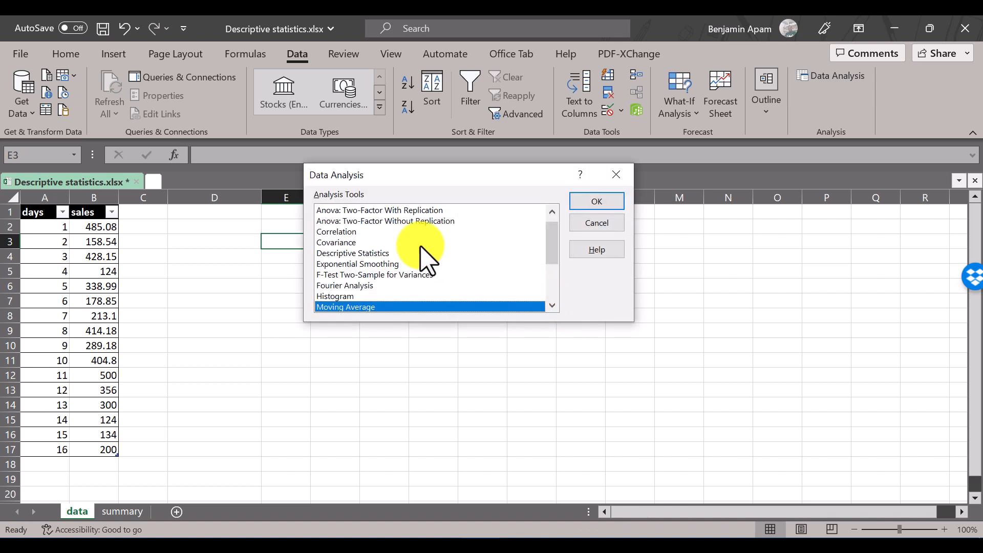
pyautogui.click(553, 219)
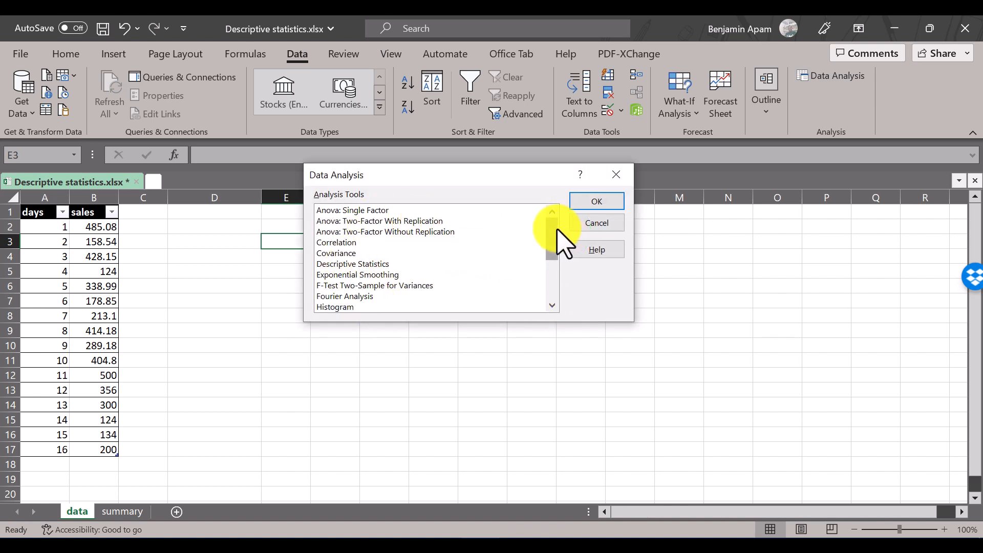
pyautogui.moveTo(557, 232); pyautogui.dragTo(478, 290)
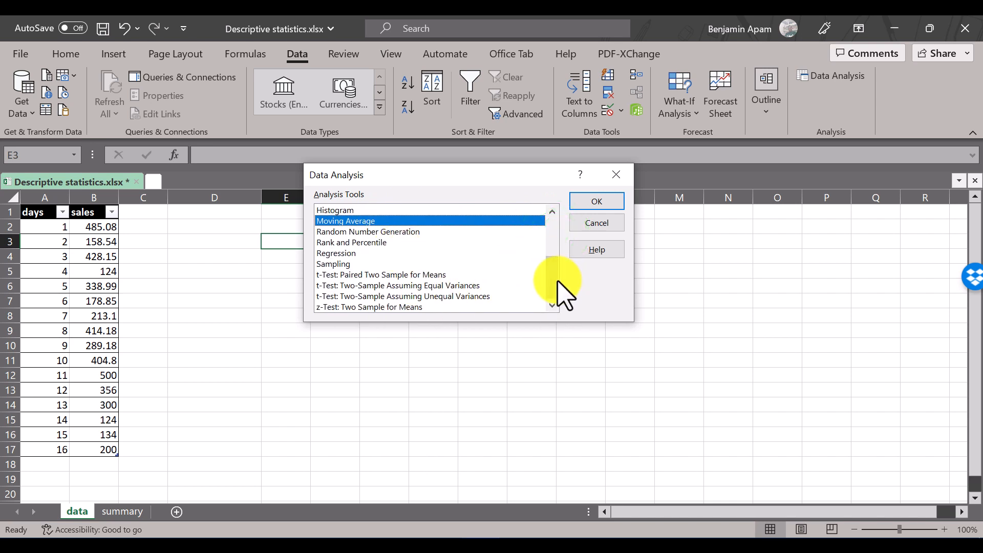
pyautogui.moveTo(556, 281); pyautogui.dragTo(548, 235)
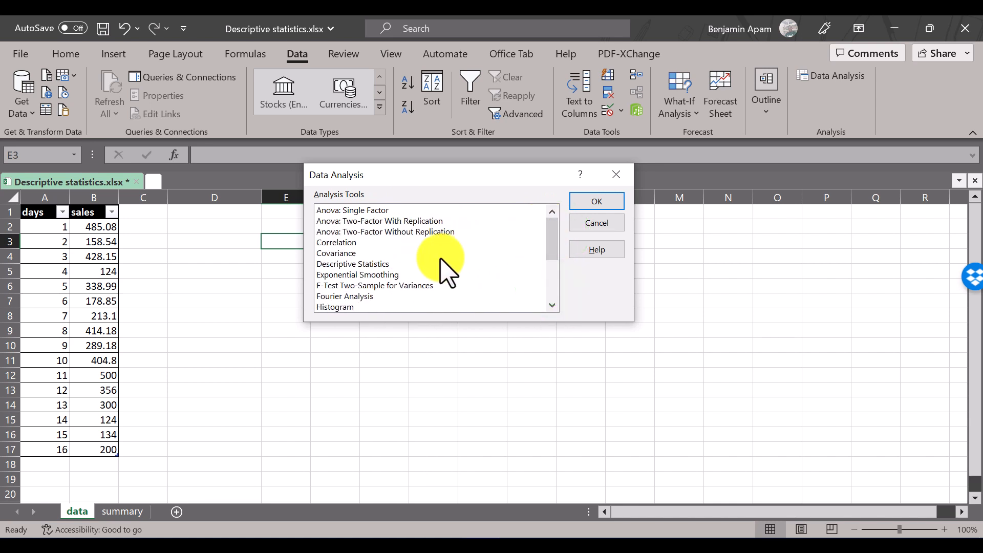
pyautogui.click(359, 264)
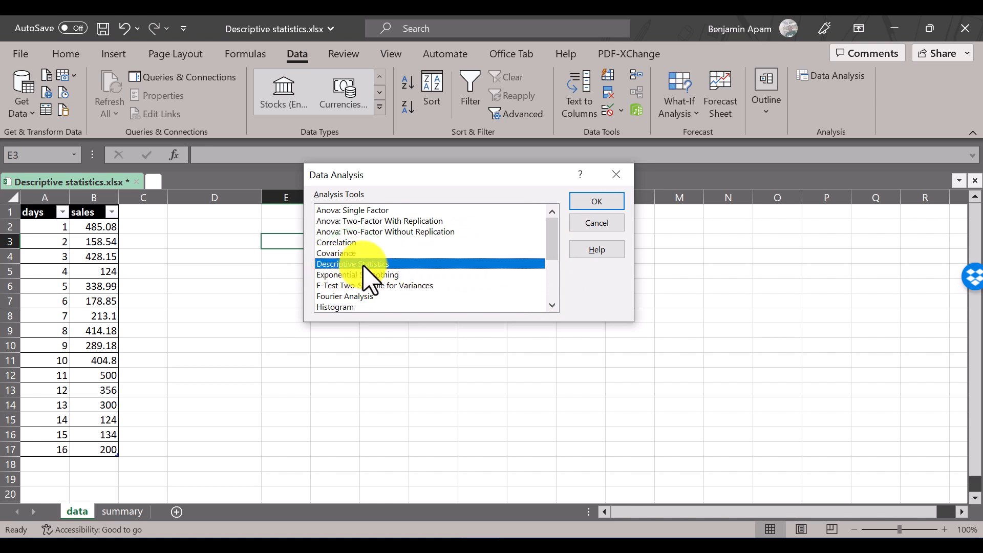
pyautogui.click(596, 201)
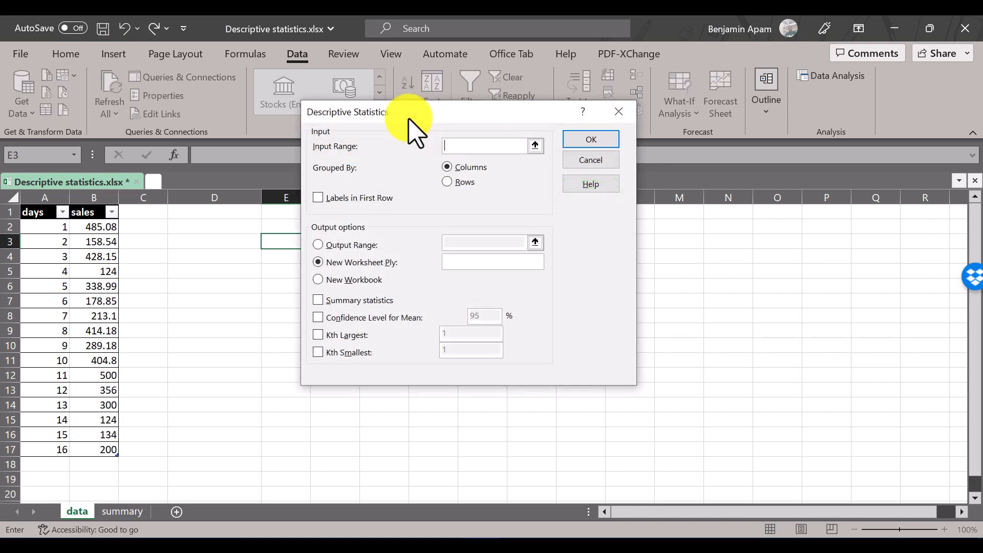
# Step: Set the input range to the days and sales table, $A$1:$B$17, grouped by columns
pyautogui.moveTo(413, 132); pyautogui.dragTo(609, 220)
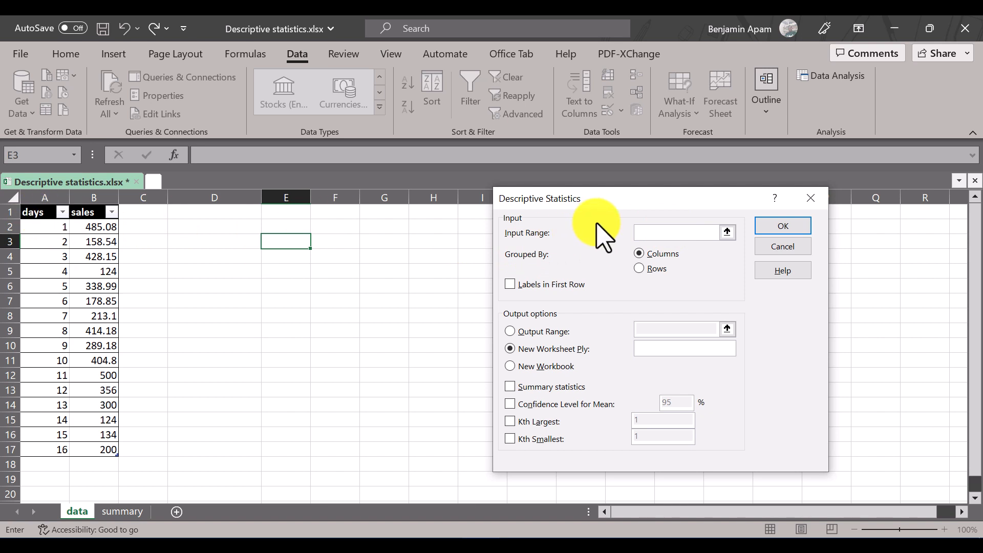
pyautogui.click(659, 233)
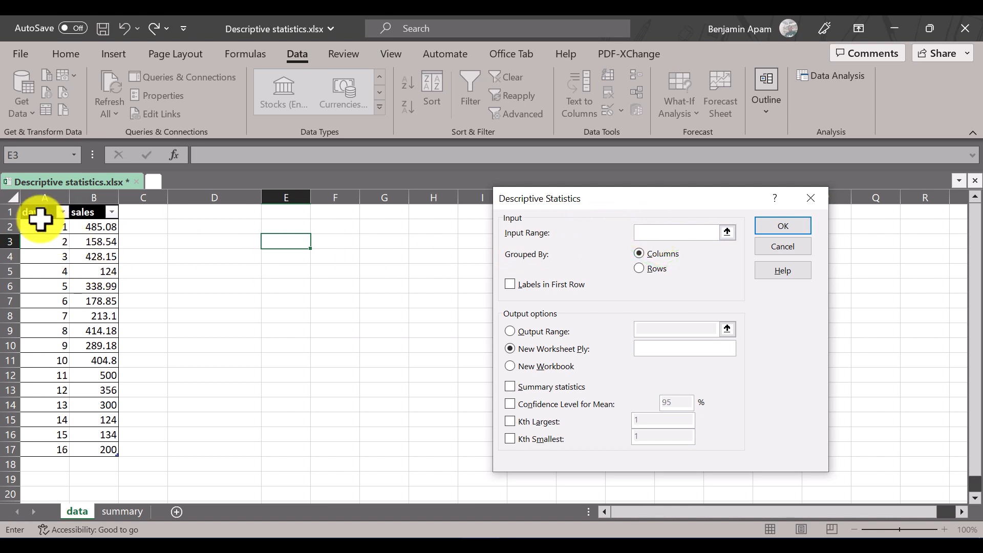
pyautogui.moveTo(39, 215); pyautogui.dragTo(104, 453)
pyautogui.doubleClick(683, 234)
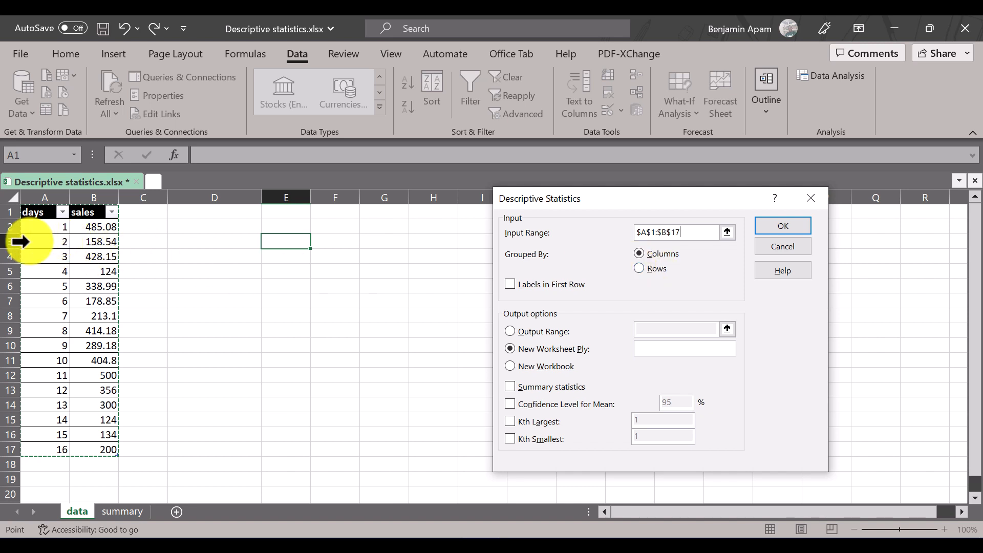
pyautogui.click(188, 254)
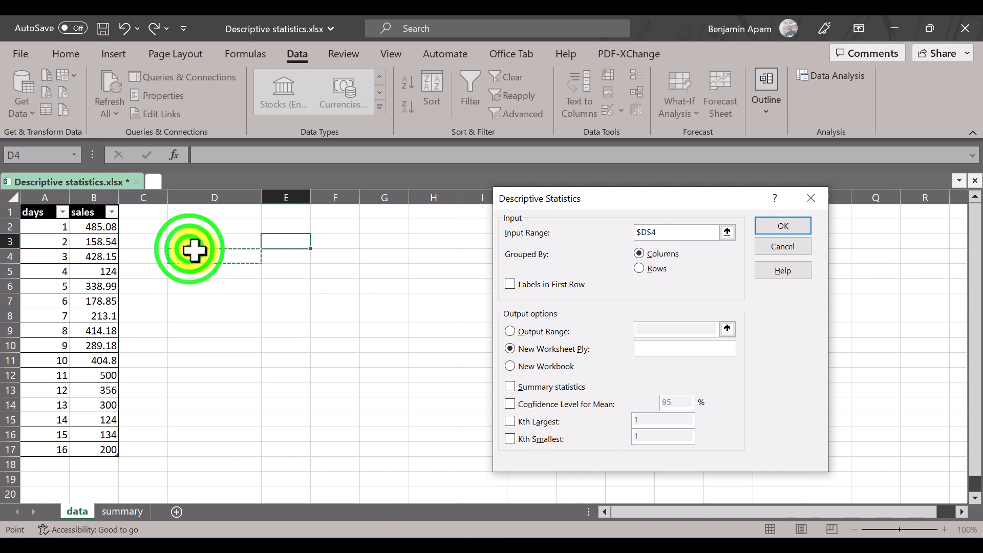
pyautogui.click(675, 230)
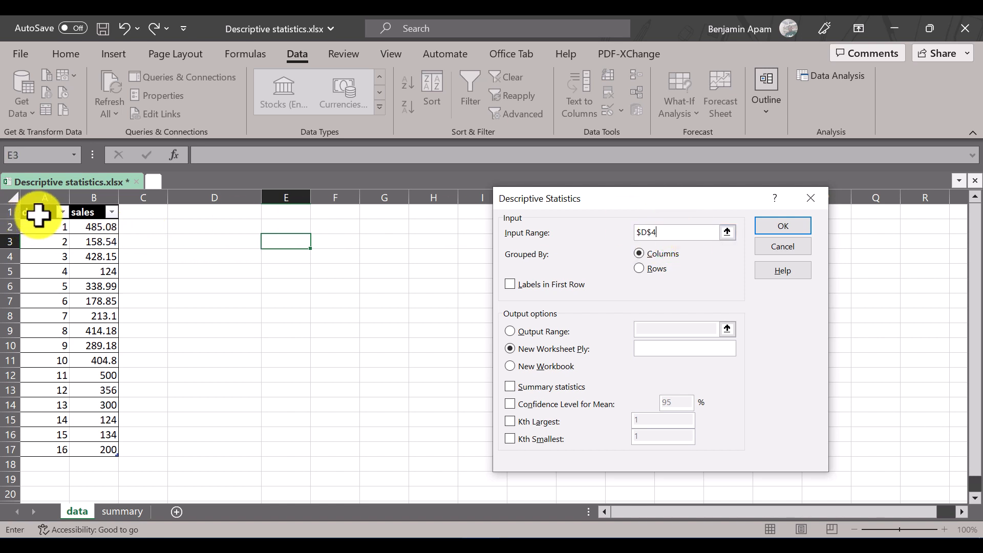
pyautogui.moveTo(37, 213); pyautogui.dragTo(112, 448)
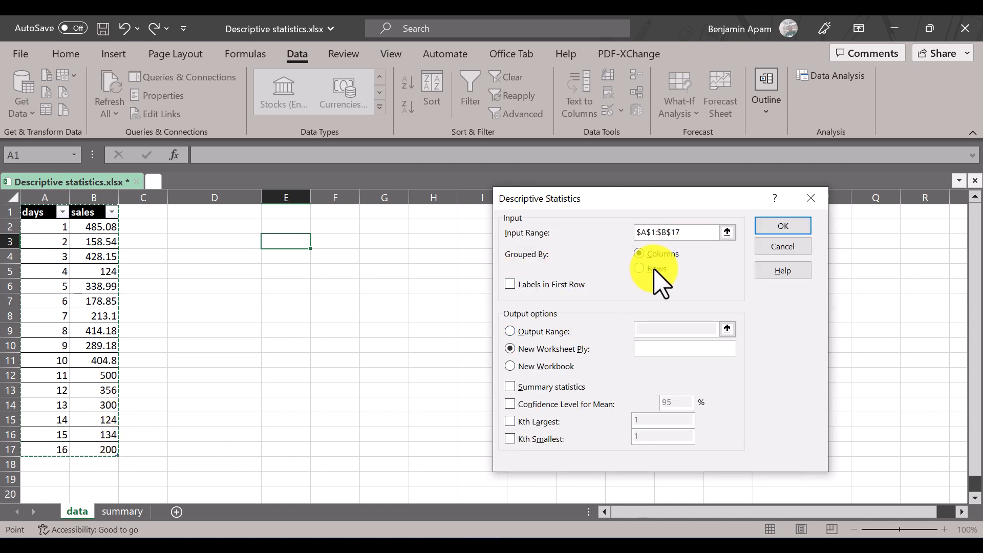
pyautogui.click(654, 269)
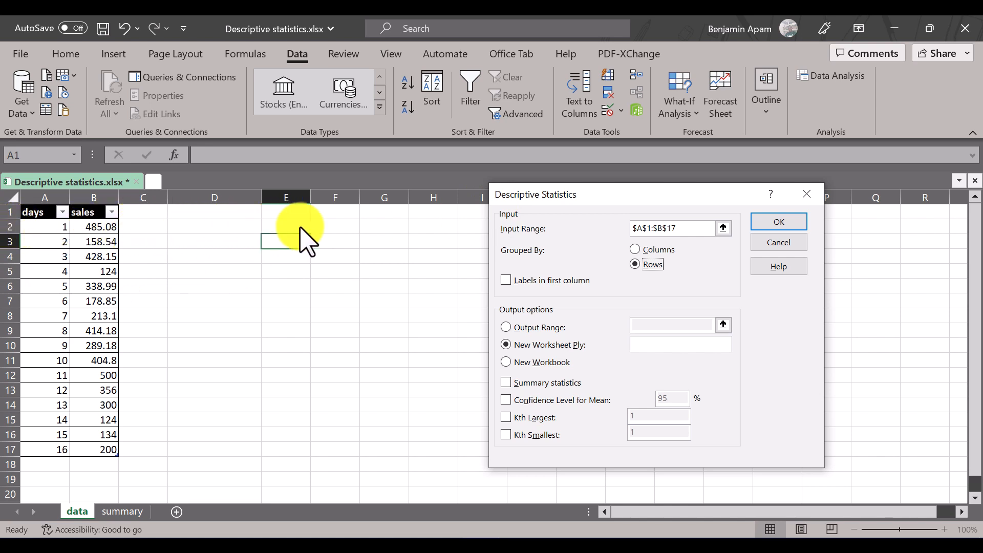
pyautogui.click(657, 251)
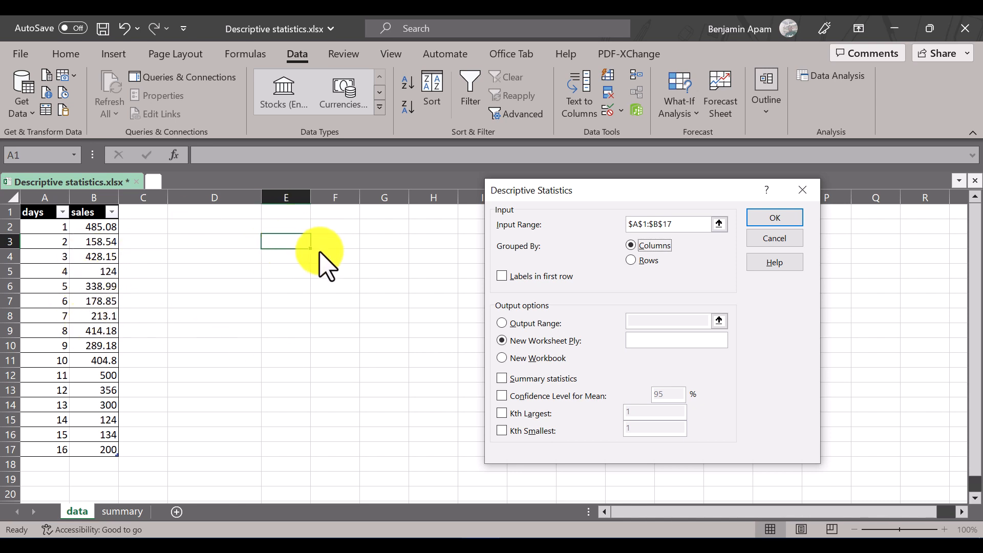
# Step: Send the results to an output range starting at cell $D$2
pyautogui.click(501, 323)
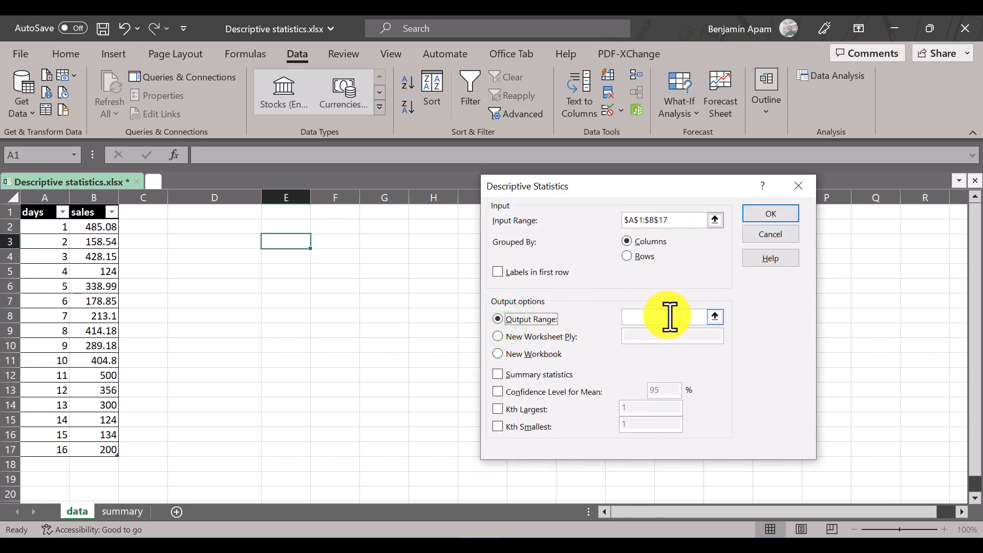
pyautogui.click(643, 315)
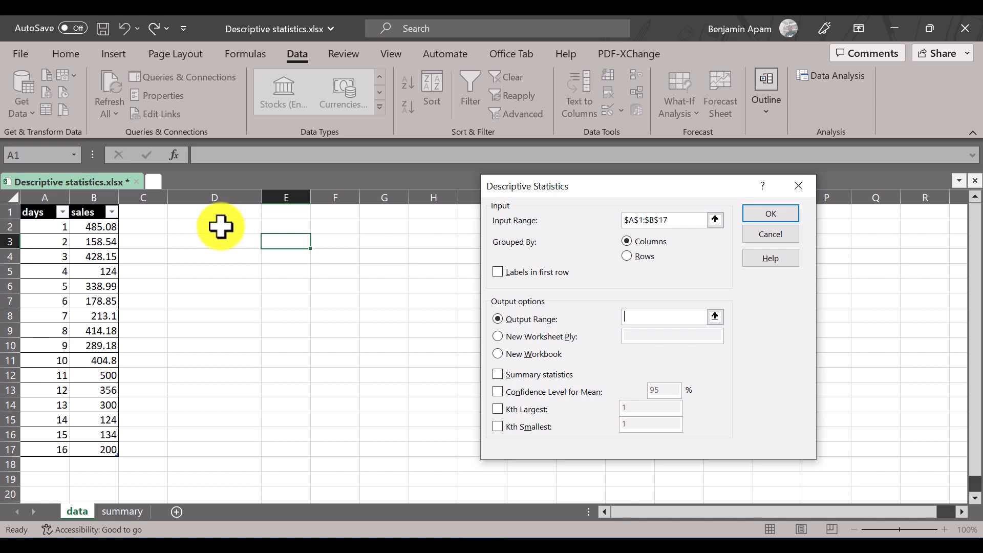
pyautogui.click(209, 224)
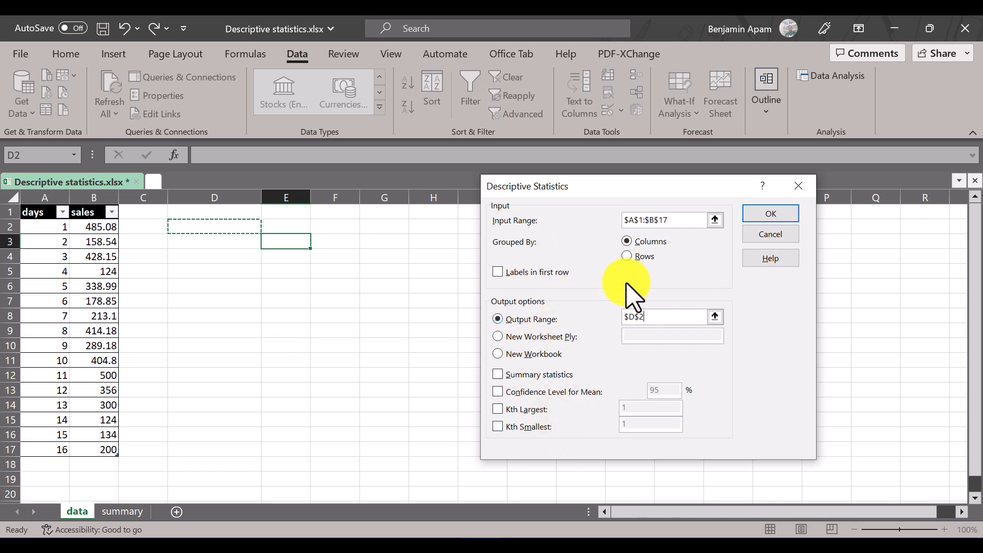
# Step: Try to run the analysis and enable the Summary statistics option
pyautogui.click(786, 213)
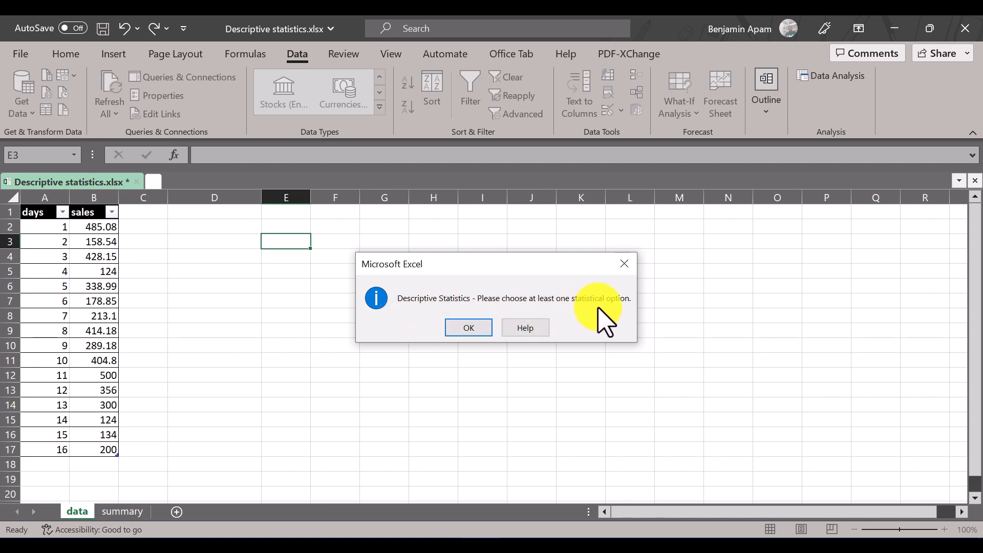
pyautogui.click(466, 329)
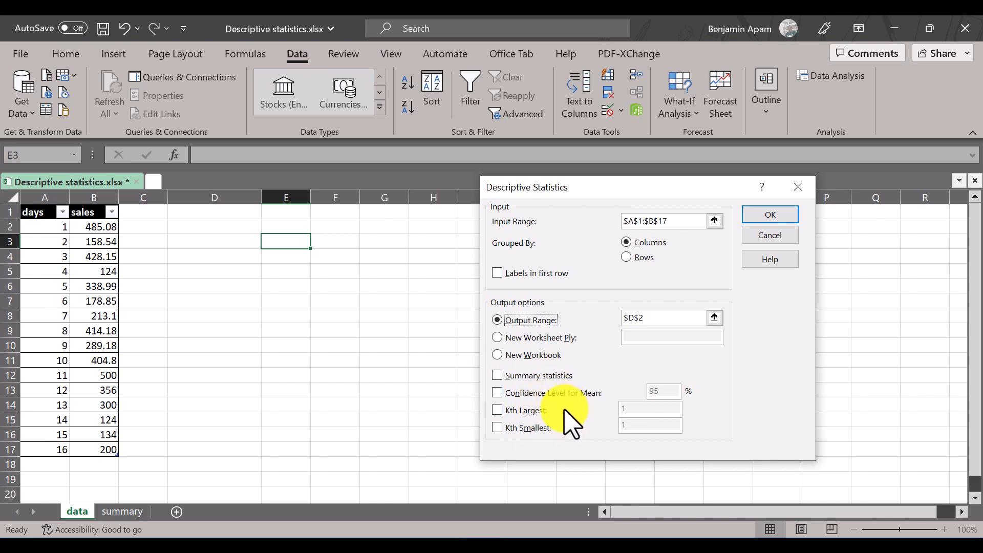
pyautogui.click(496, 377)
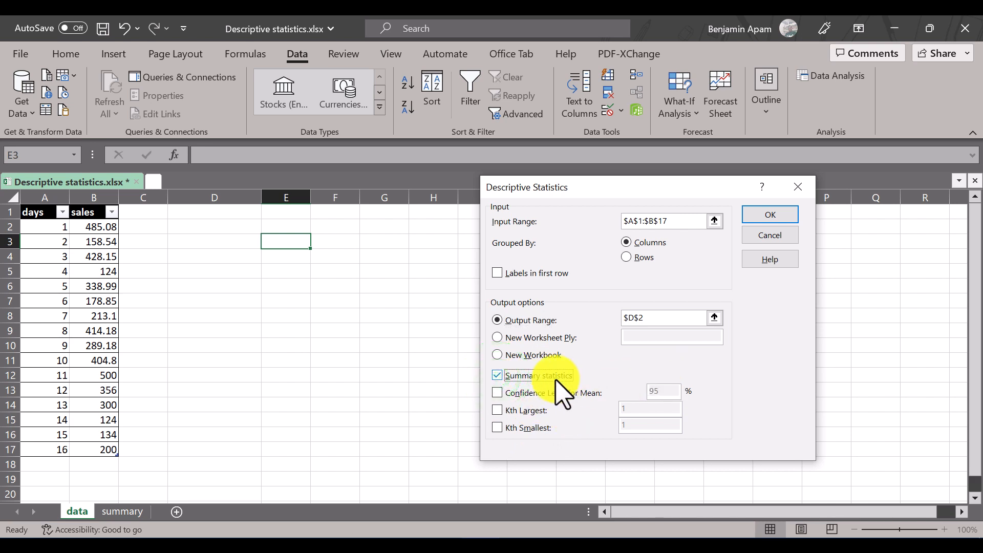
# Step: Mark the first row of the input range as labels and run the Descriptive Statistics analysis with Summary statistics
pyautogui.click(756, 218)
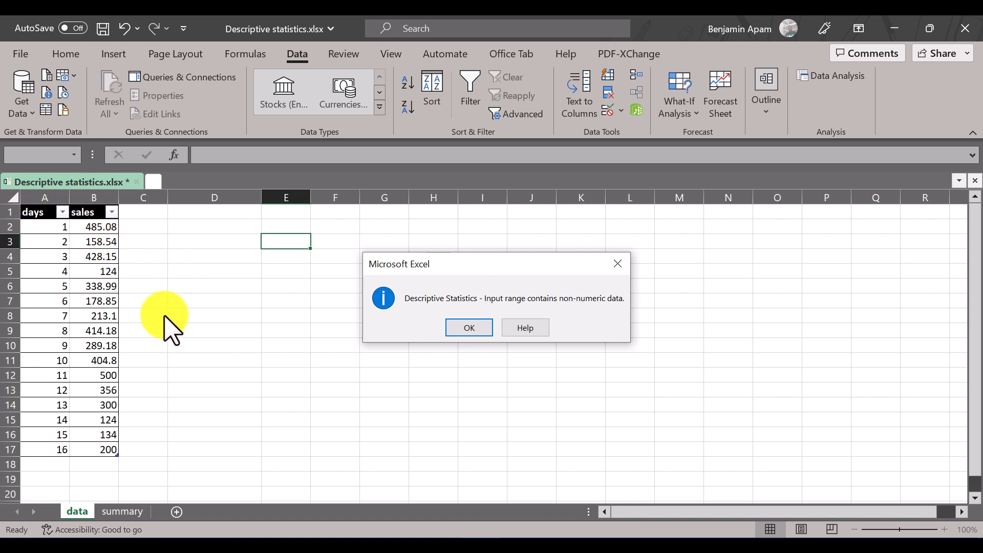
pyautogui.click(469, 328)
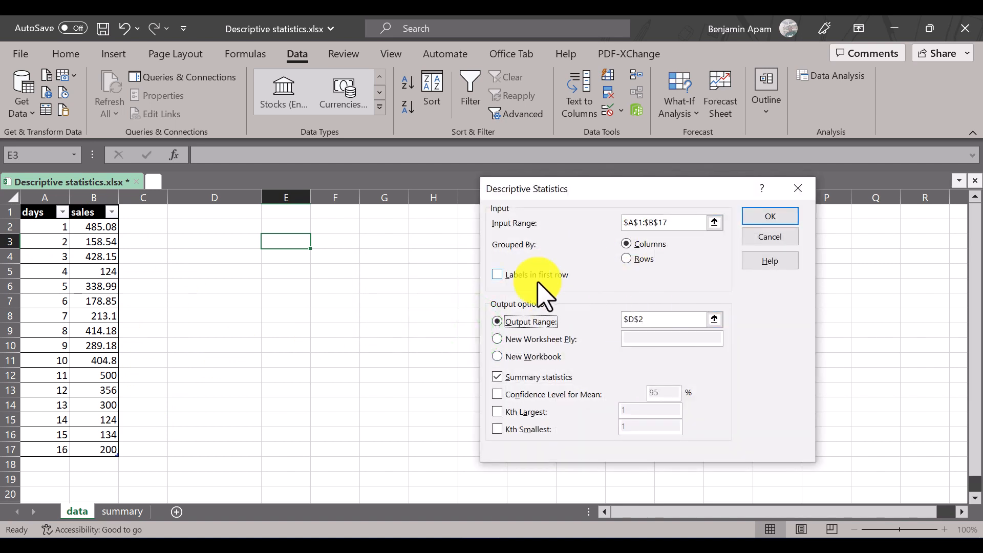
pyautogui.click(498, 276)
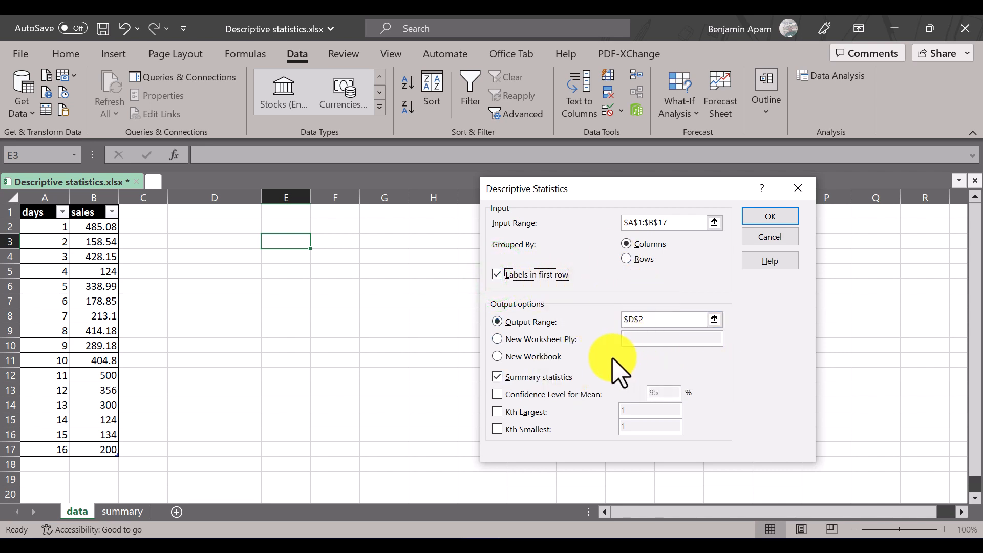
pyautogui.click(773, 222)
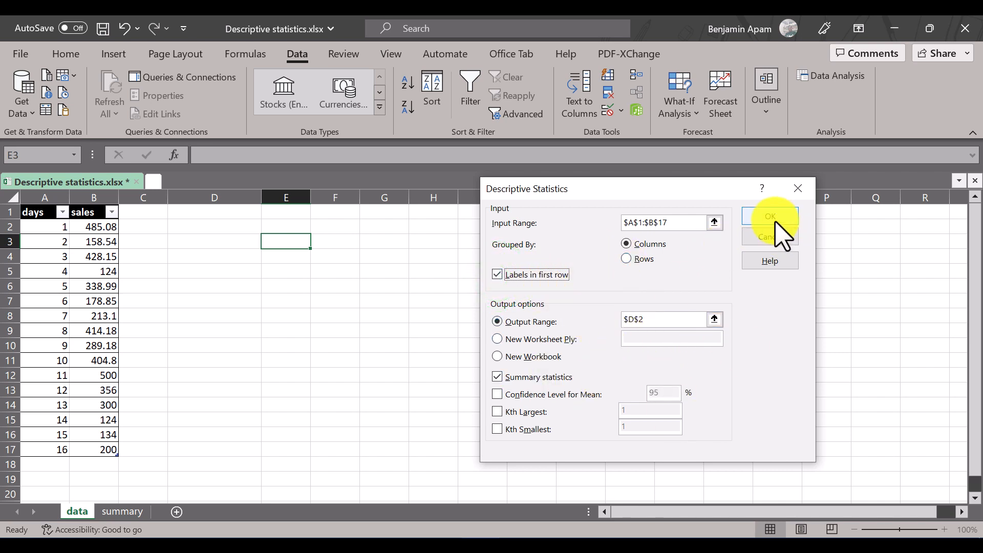
pyautogui.click(772, 219)
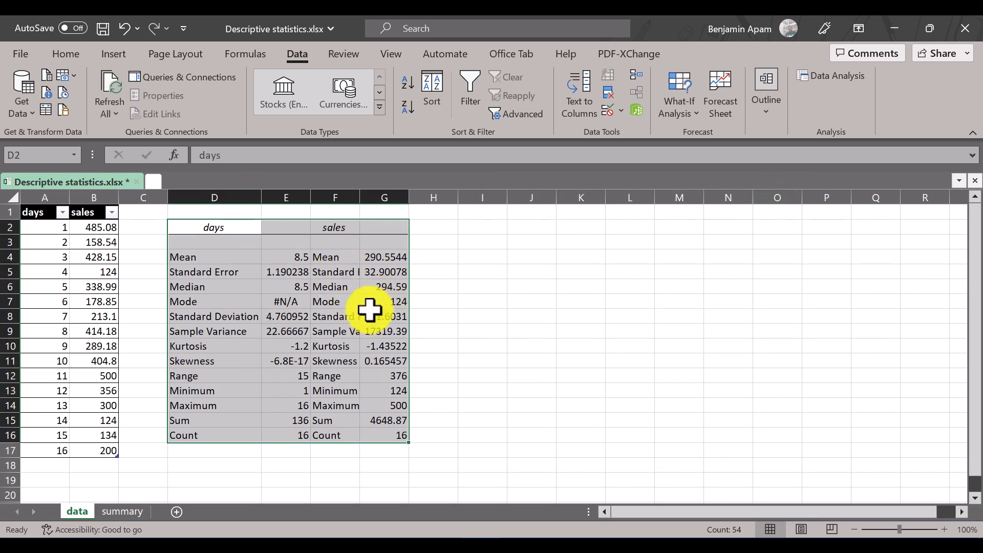
# Step: Auto-fit the width of column F to show the full sales statistic labels
pyautogui.moveTo(210, 200); pyautogui.dragTo(285, 223)
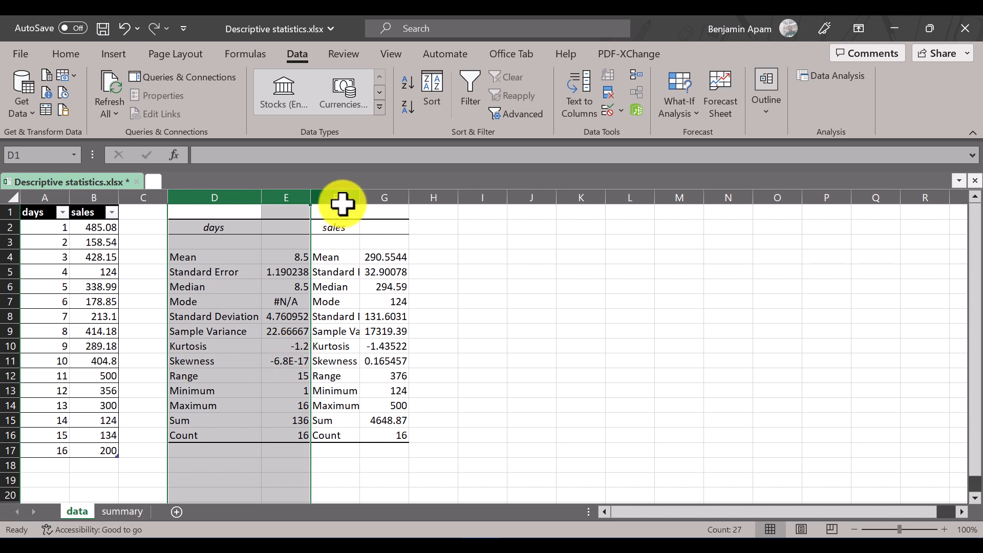
pyautogui.doubleClick(359, 196)
pyautogui.moveTo(353, 195); pyautogui.dragTo(421, 211)
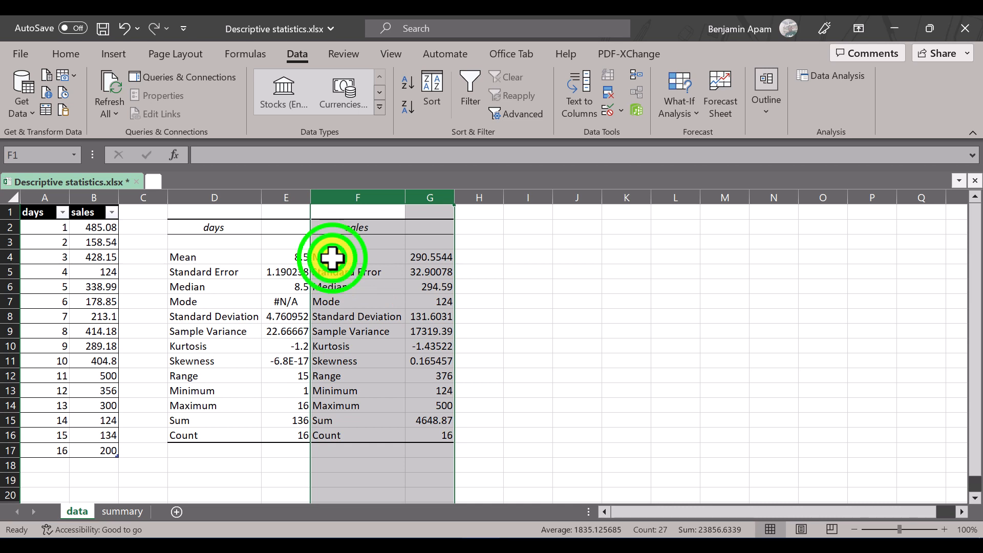
# Step: Highlight the sales Mean, Median and Mode labels and values with a yellow fill
pyautogui.moveTo(329, 256); pyautogui.dragTo(419, 256)
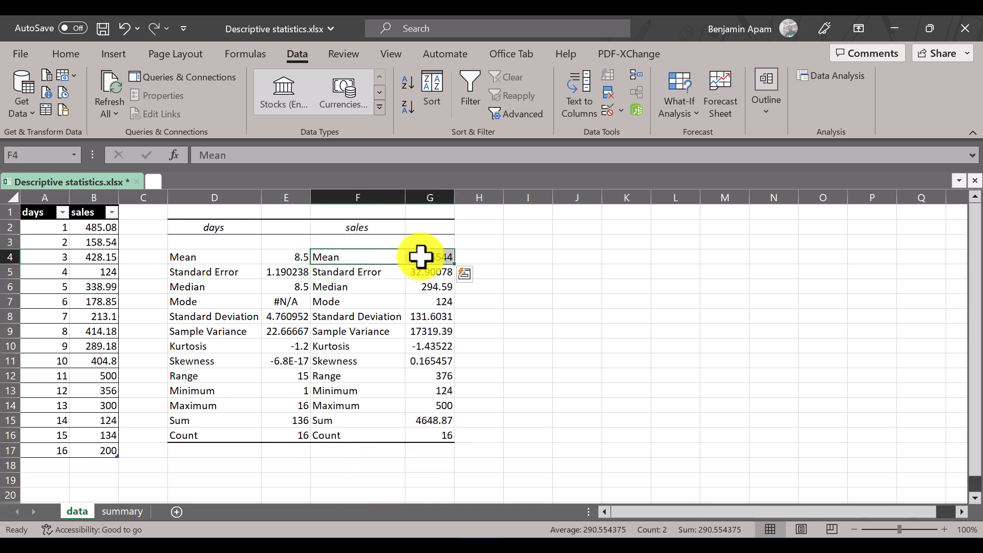
pyautogui.click(66, 54)
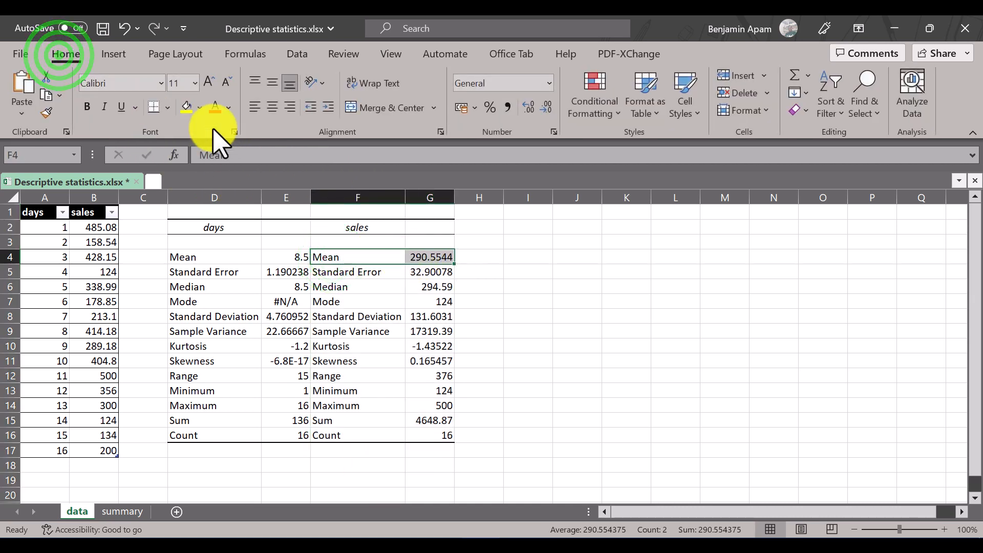
pyautogui.click(186, 107)
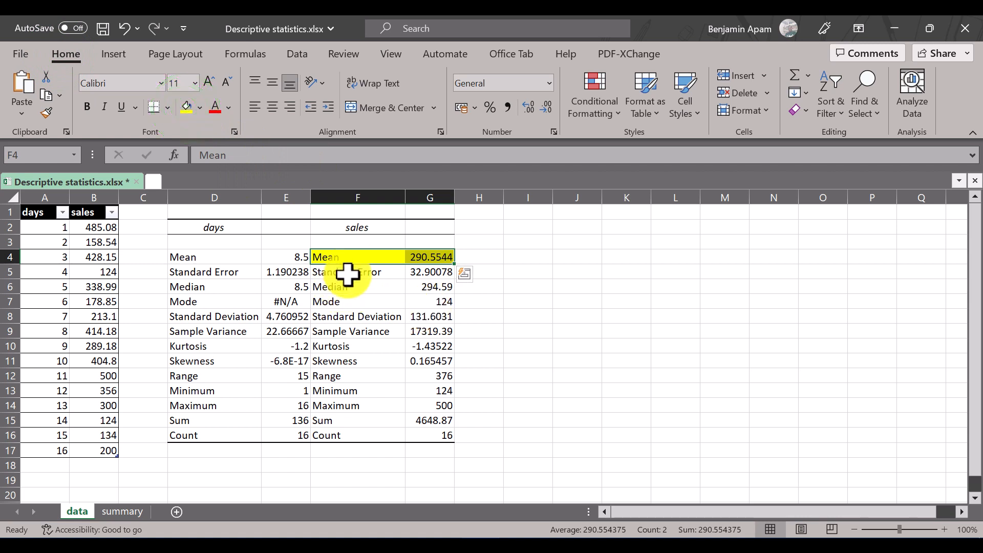
pyautogui.moveTo(338, 289); pyautogui.dragTo(414, 301)
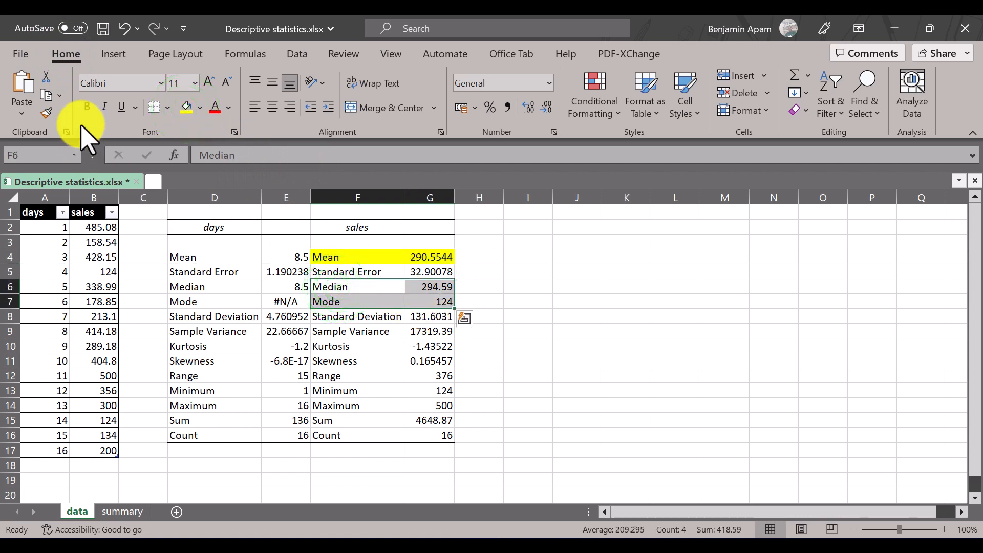
pyautogui.click(187, 106)
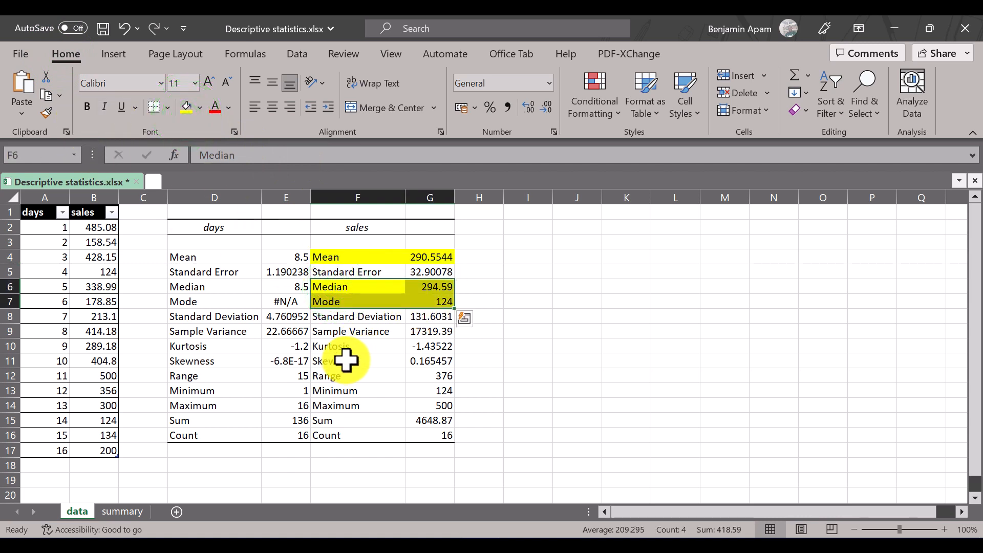
# Step: Highlight the sales Kurtosis, Skewness, Standard Deviation and Sample Variance rows in columns F and G with a yellow fill
pyautogui.moveTo(336, 346); pyautogui.dragTo(423, 358)
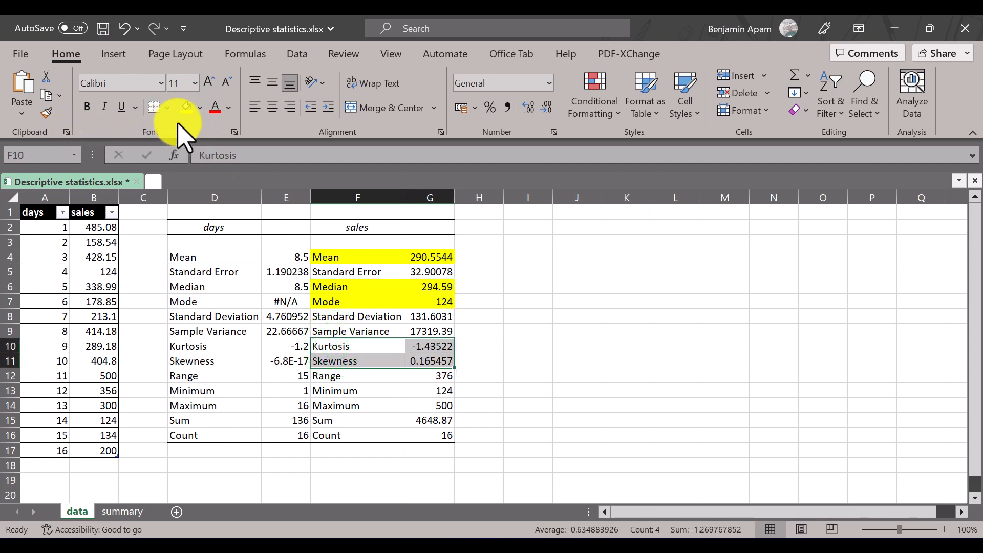
pyautogui.click(186, 104)
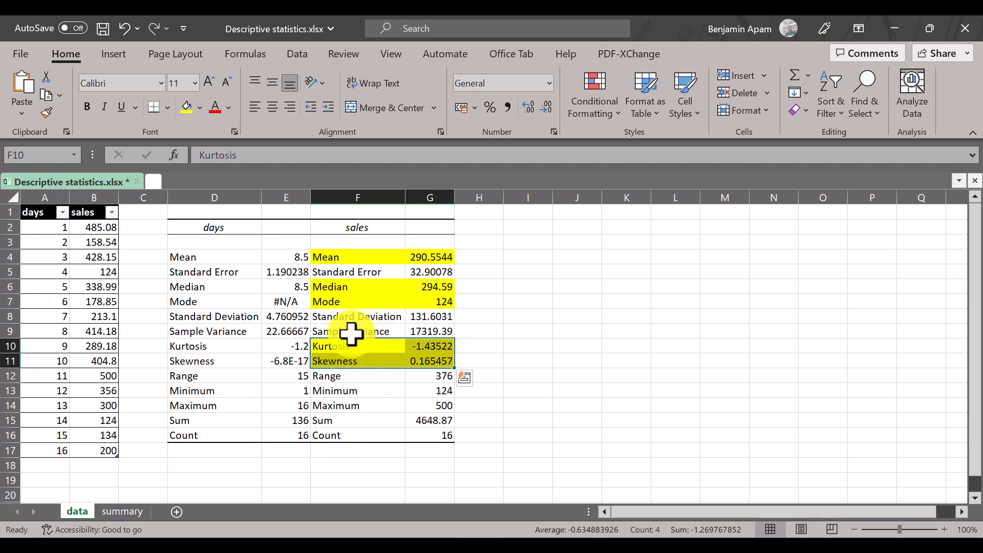
pyautogui.moveTo(334, 332); pyautogui.dragTo(424, 321)
pyautogui.click(188, 107)
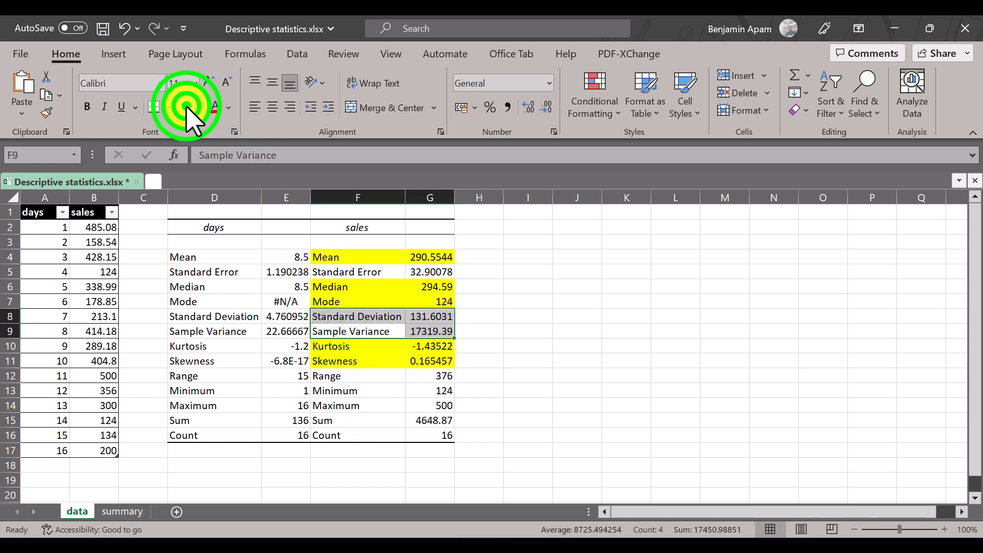
pyautogui.click(426, 262)
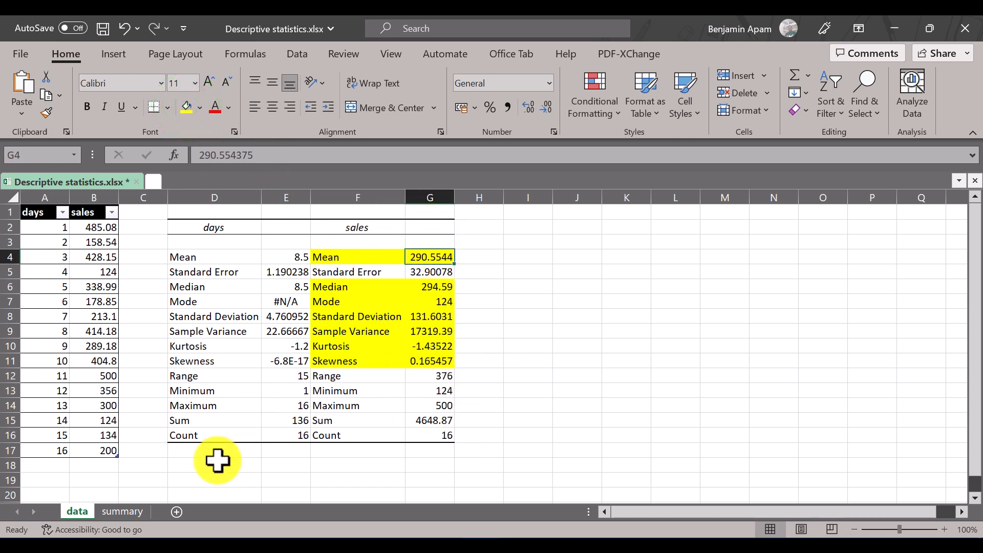
# Step: Add a new row 18 to the data table with day 17 and sales 150
pyautogui.click(57, 465)
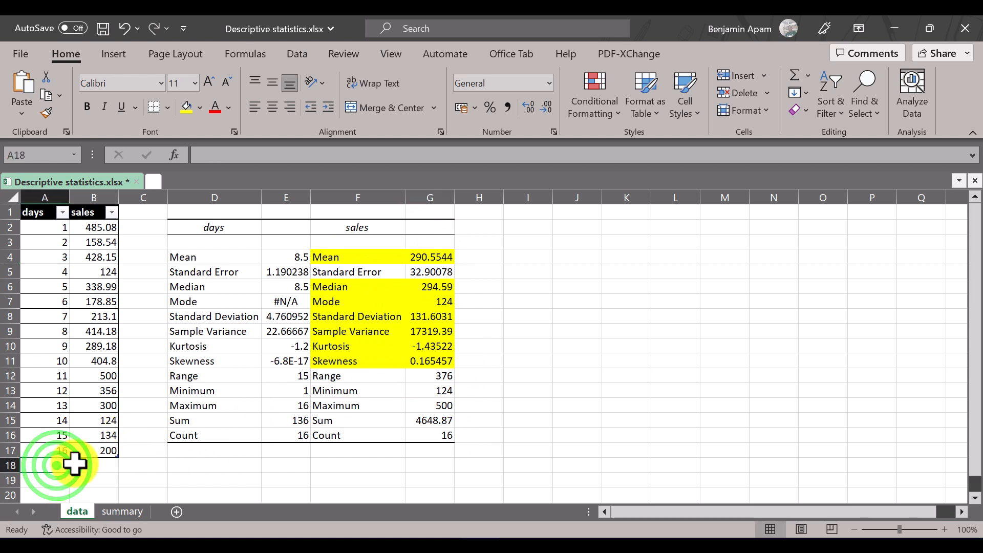
pyautogui.press('Tab')
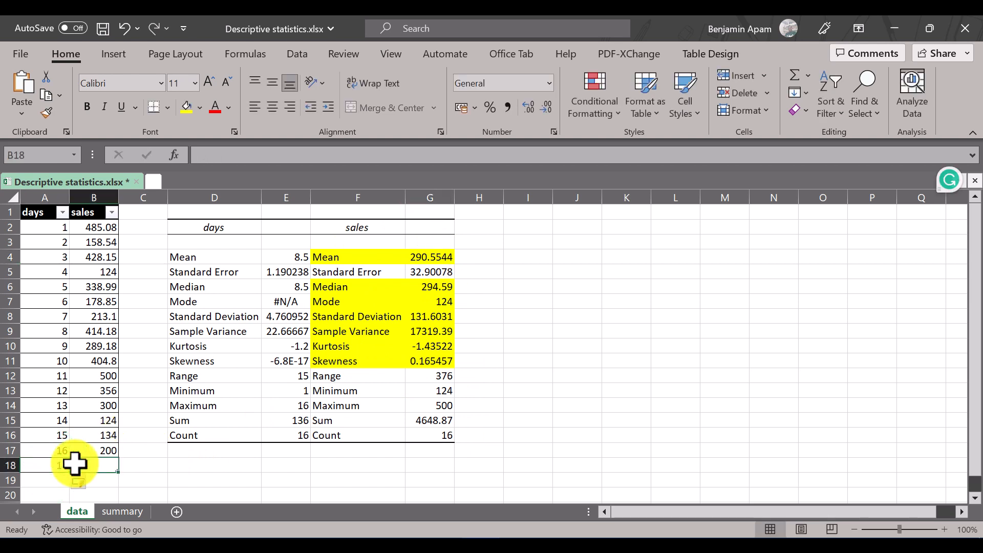
pyautogui.write('150')
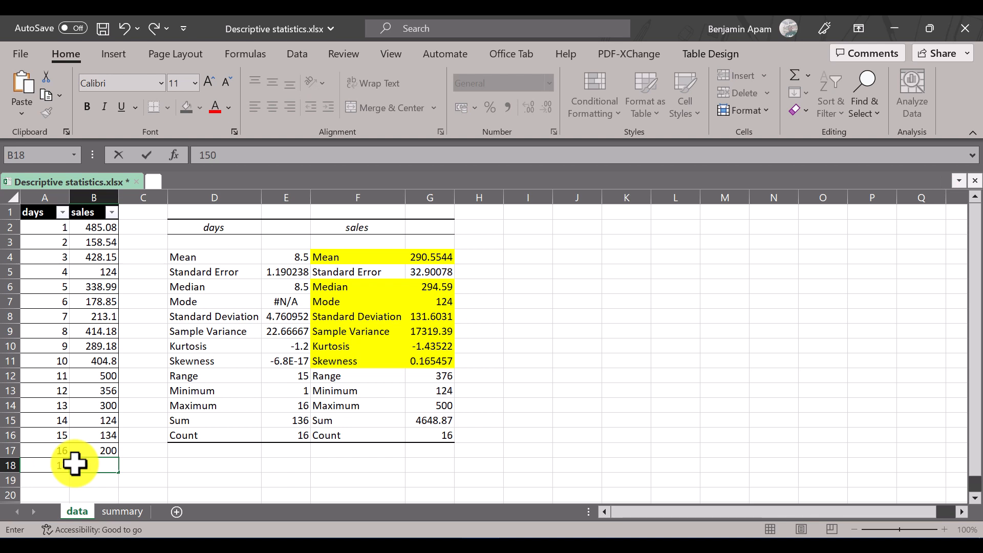
pyautogui.press('Return')
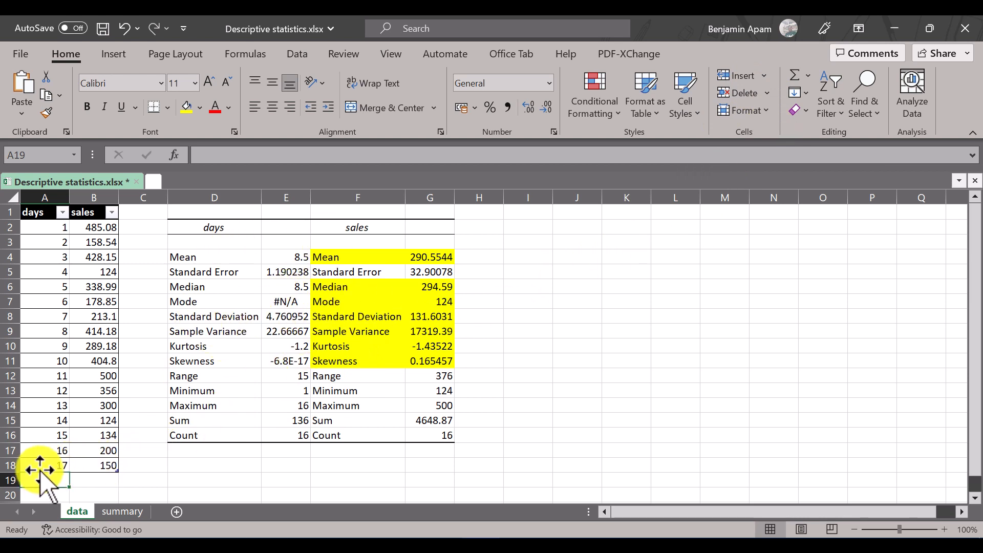
pyautogui.moveTo(40, 466); pyautogui.dragTo(95, 466)
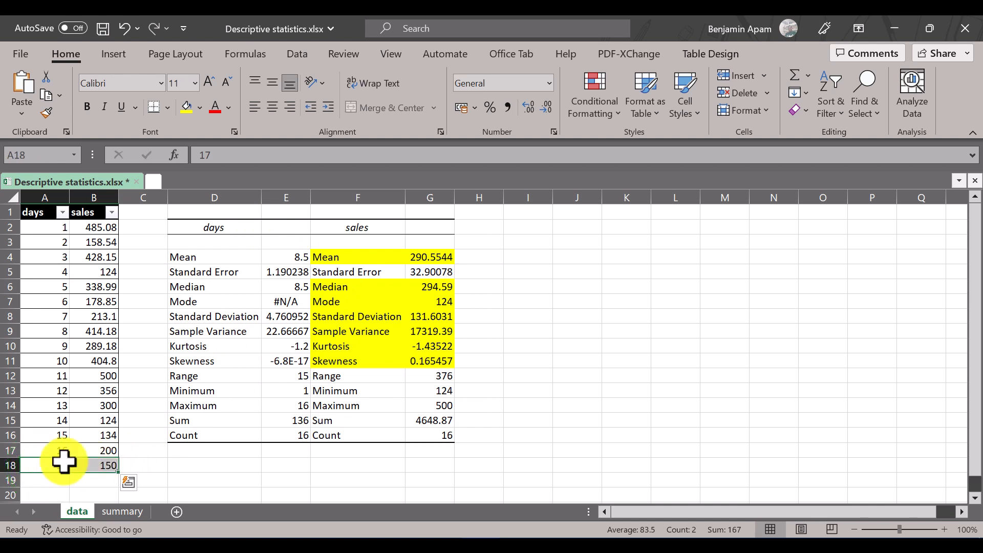
# Step: Return to the Data Analysis tools with the sales Mean label cell F4 selected
pyautogui.click(358, 255)
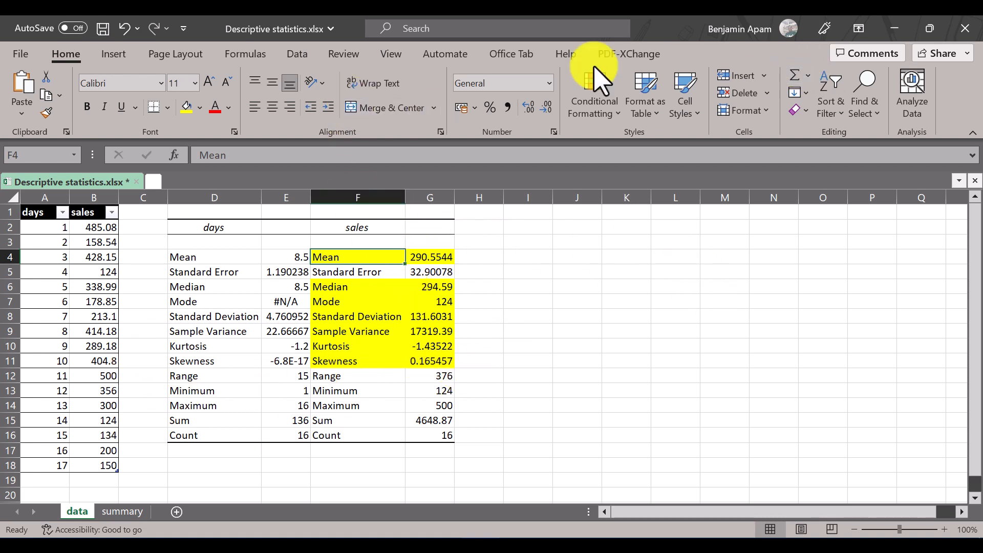
pyautogui.click(287, 54)
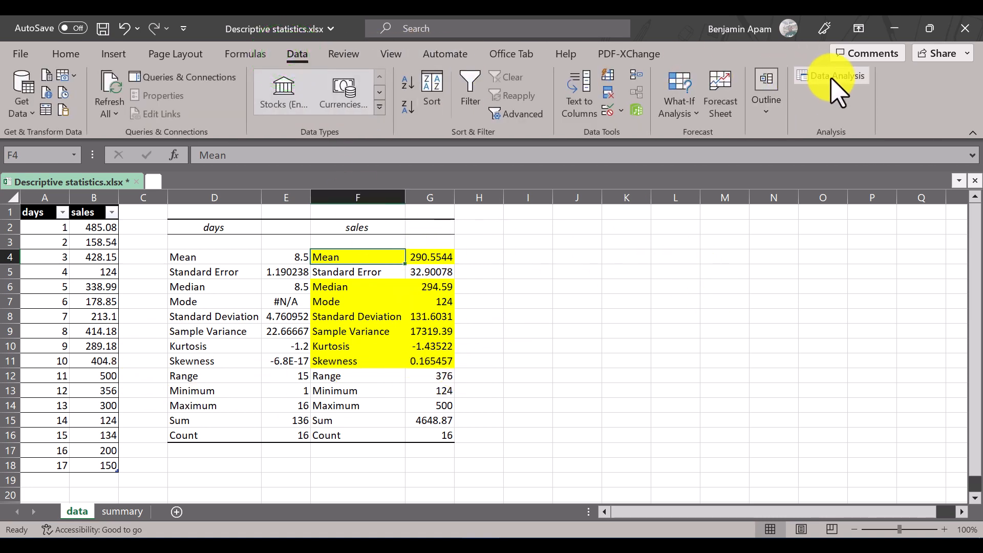